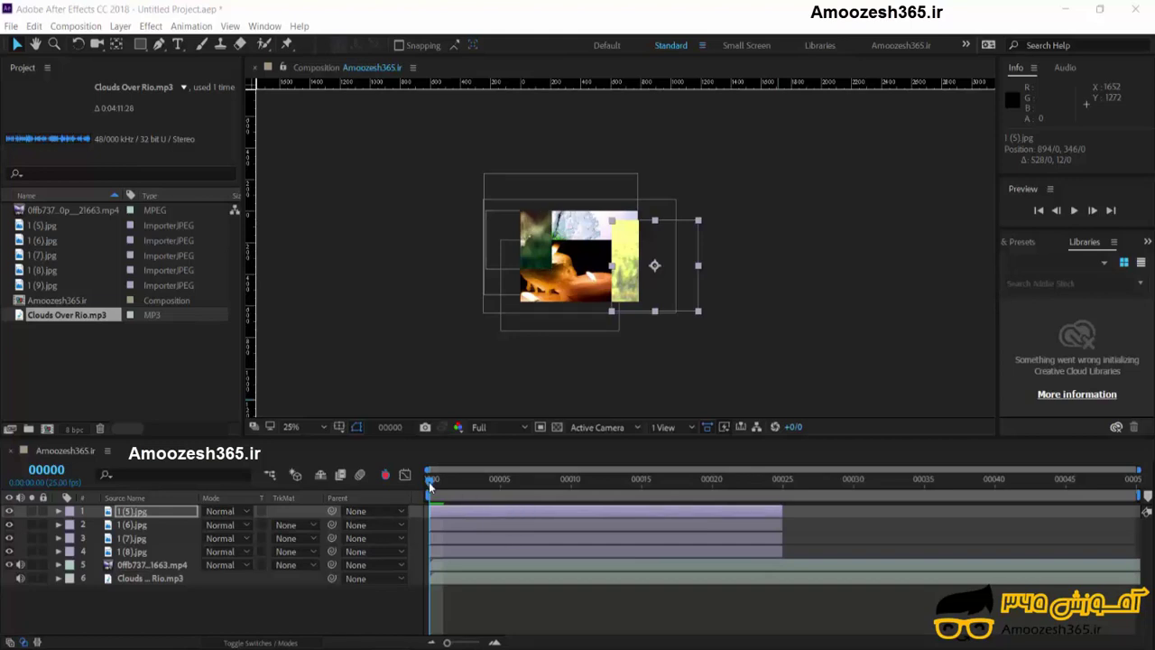
Step: Mute the audio of the video layer and the Clouds Over Rio.mp3 layer, keeping the playhead at frame 0
{"action": "left_click_drag", "start_coordinate": [428, 482], "coordinate": [311, 544]}
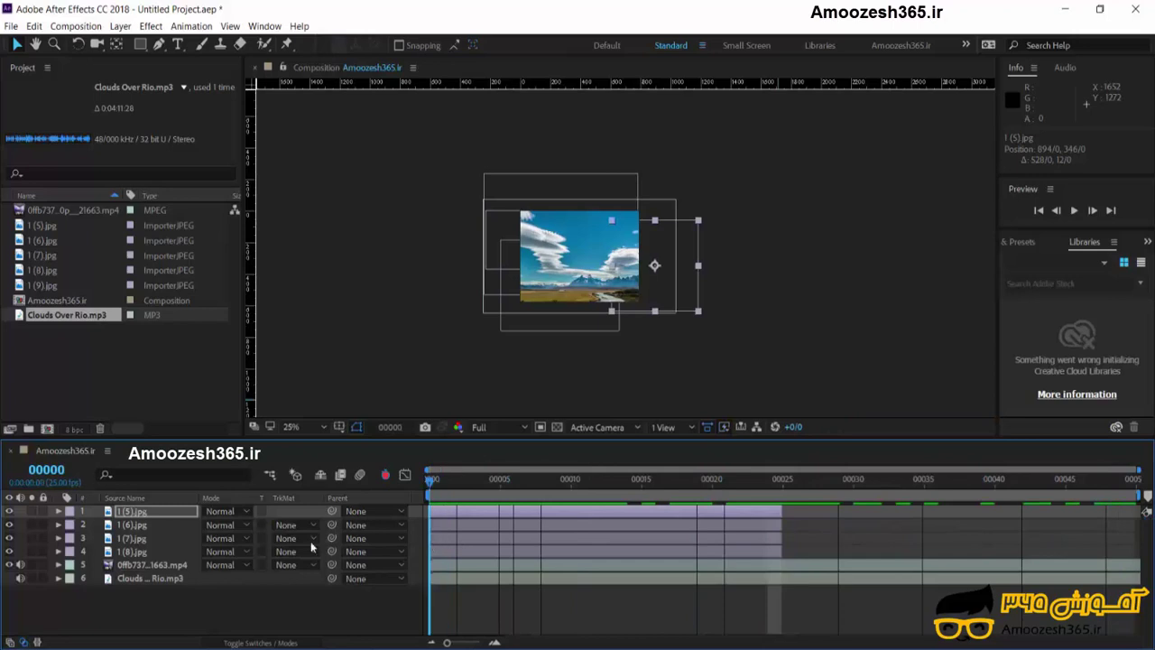
{"action": "left_click", "coordinate": [19, 564]}
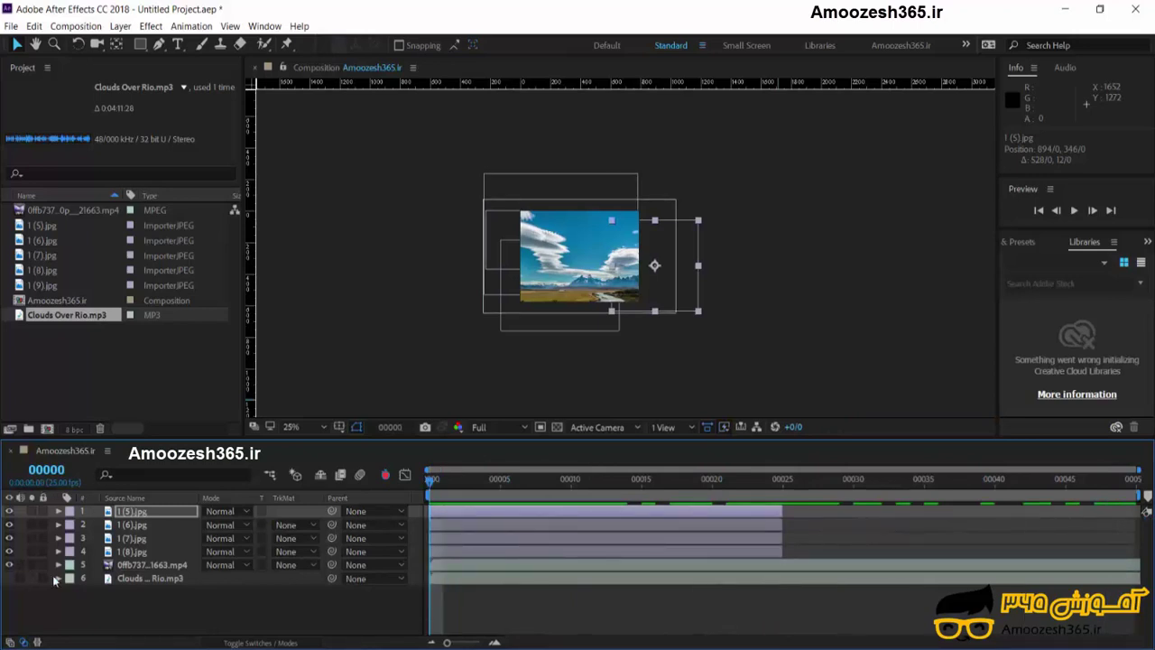
{"action": "left_click_drag", "start_coordinate": [428, 482], "coordinate": [408, 527]}
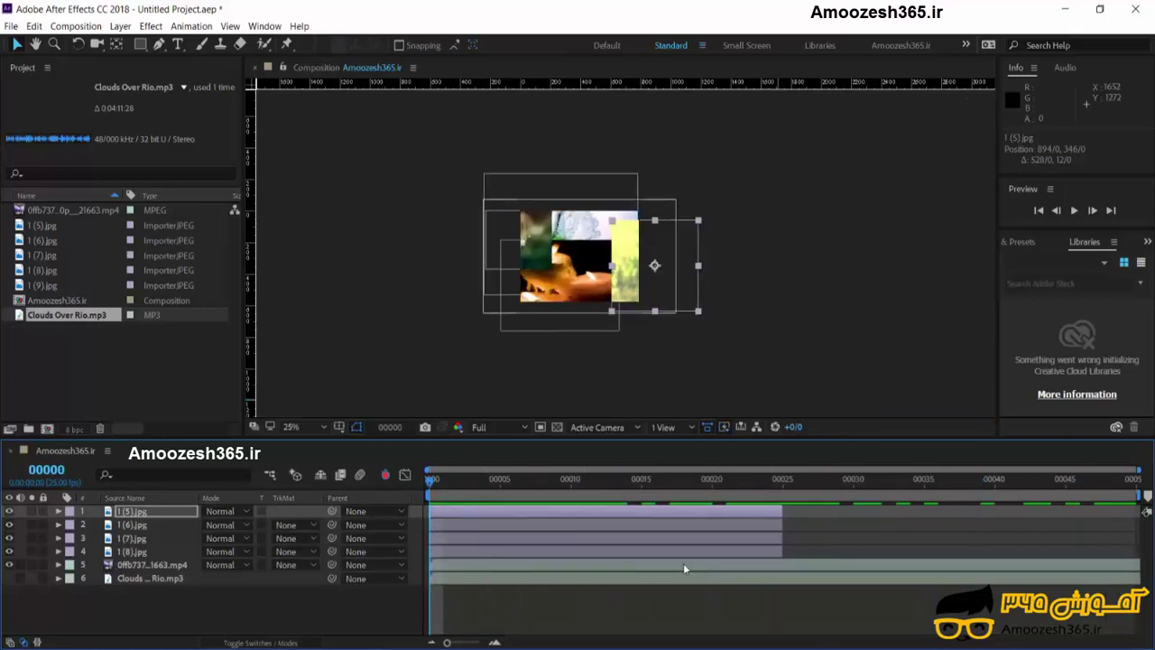
Step: Play and stop the composition preview several times to examine how playback starts and where the playhead stops
{"action": "key", "text": "space"}
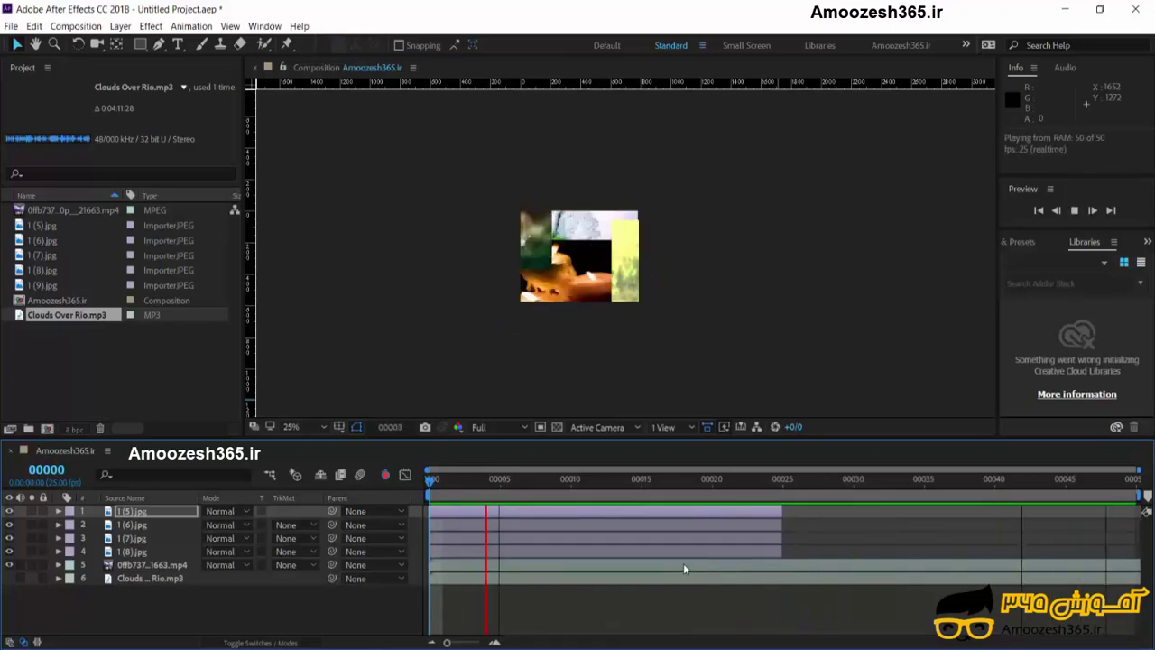
{"action": "key", "text": "space"}
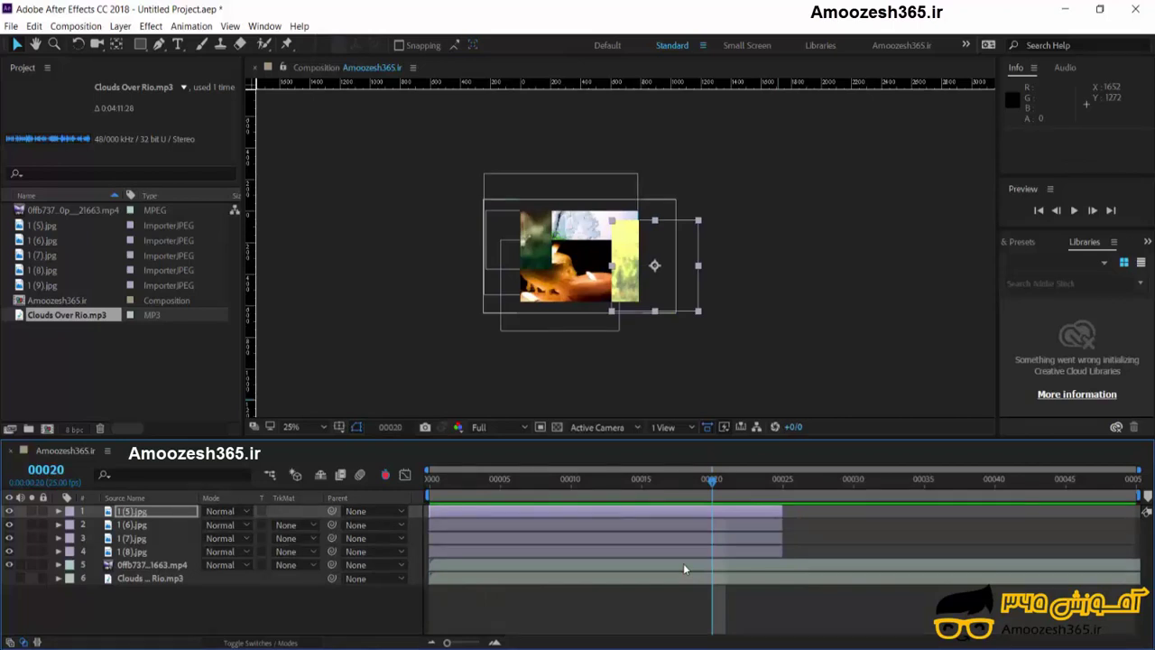
{"action": "key", "text": "space"}
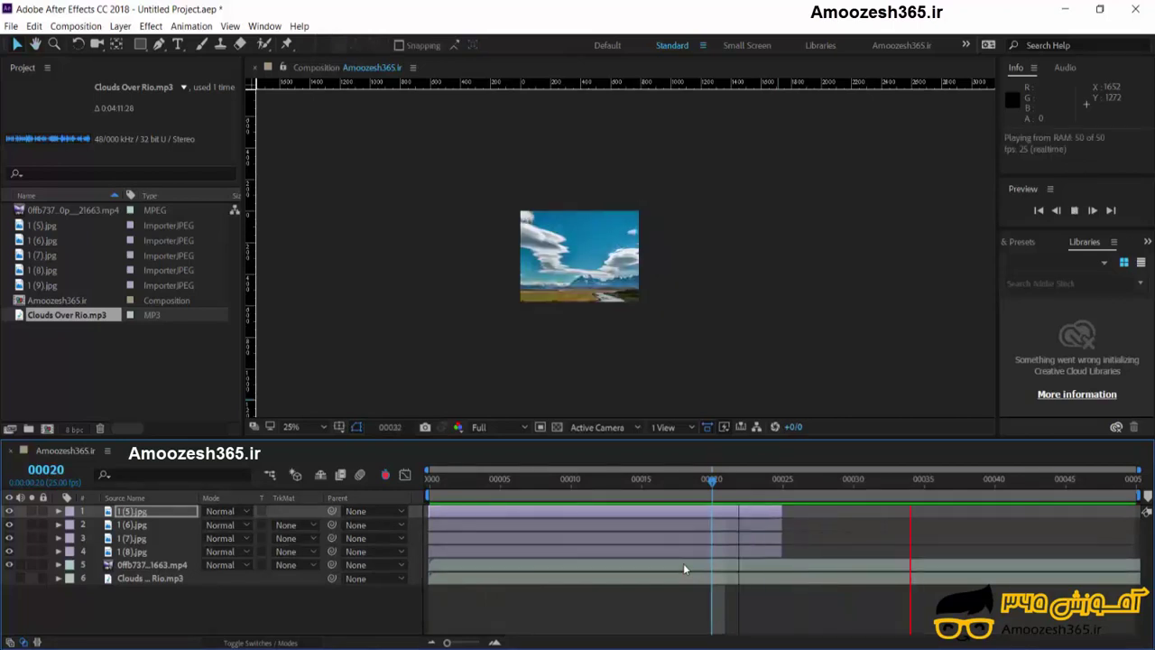
{"action": "key", "text": "space"}
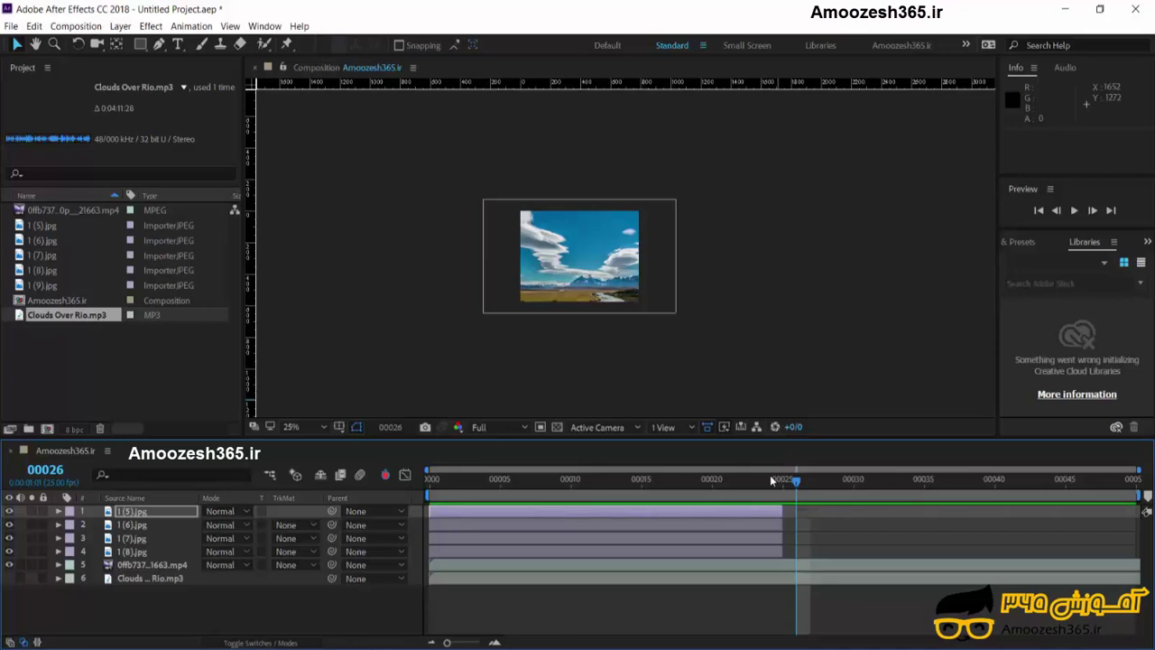
{"action": "key", "text": "space"}
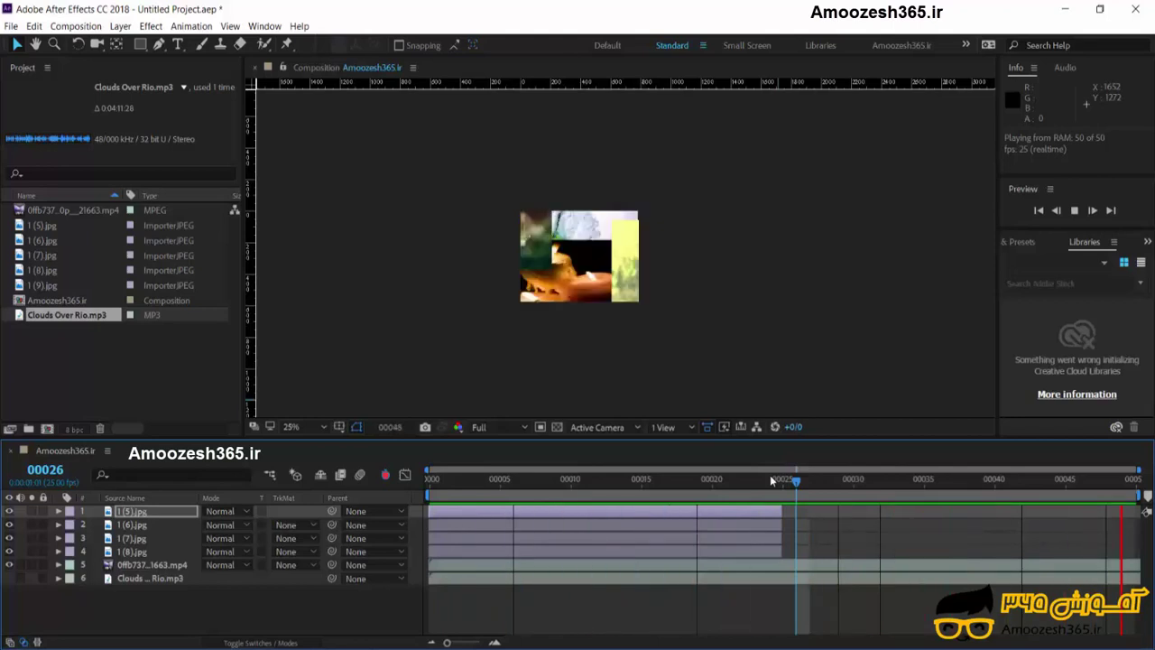
{"action": "key", "text": "space"}
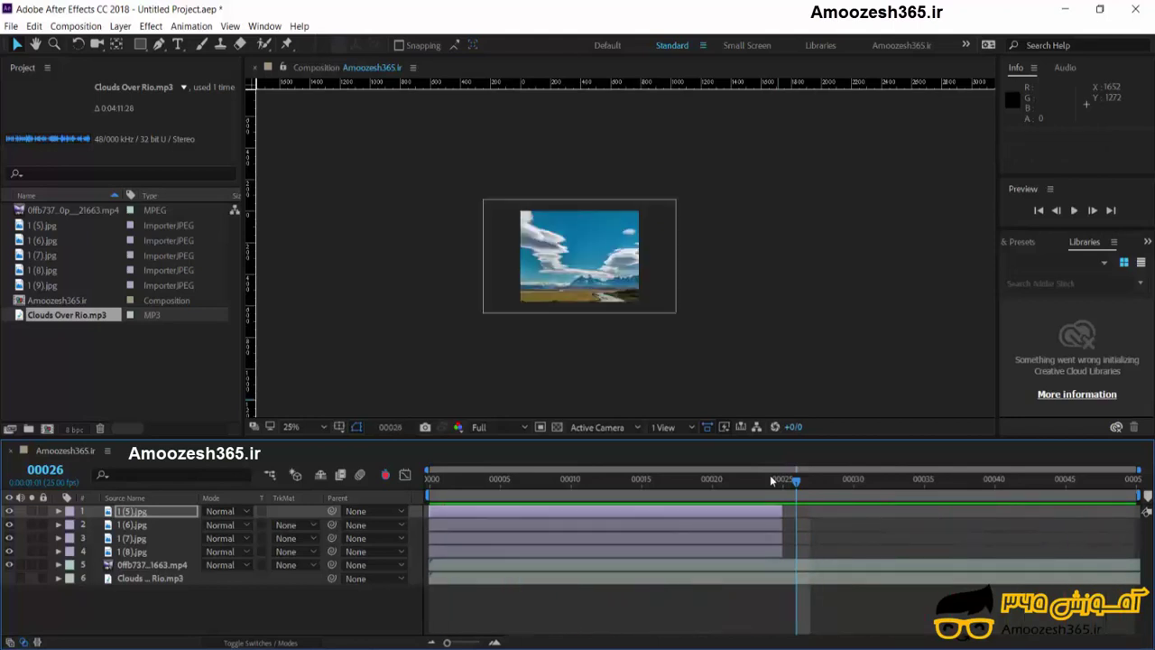
{"action": "key", "text": "space"}
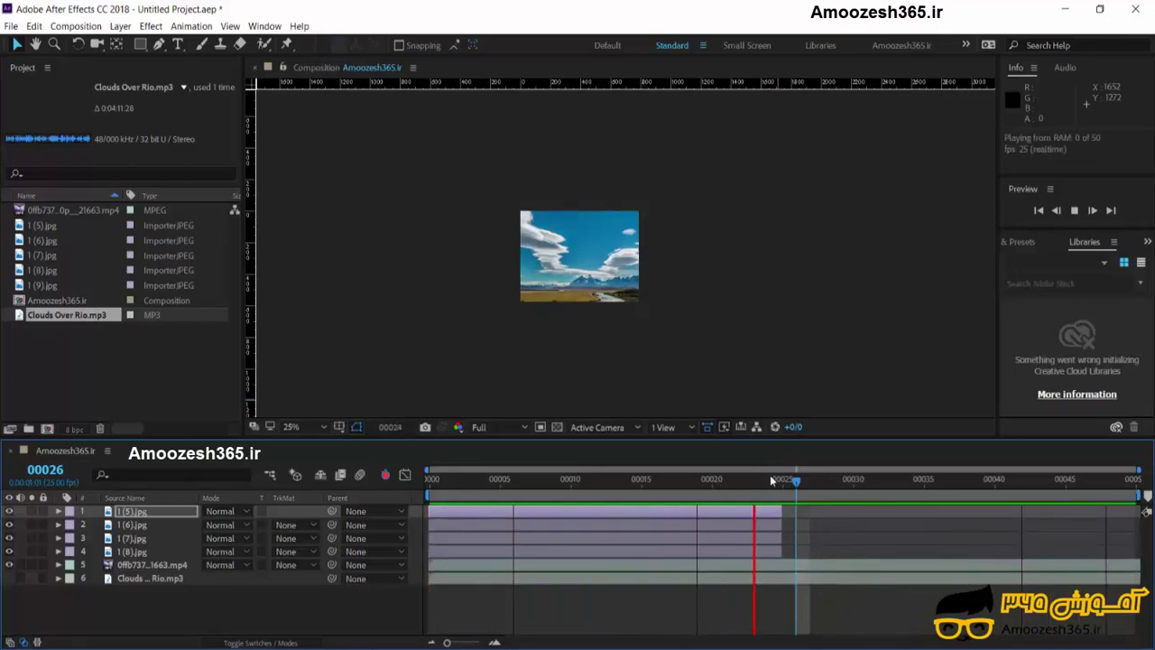
{"action": "key", "text": "space"}
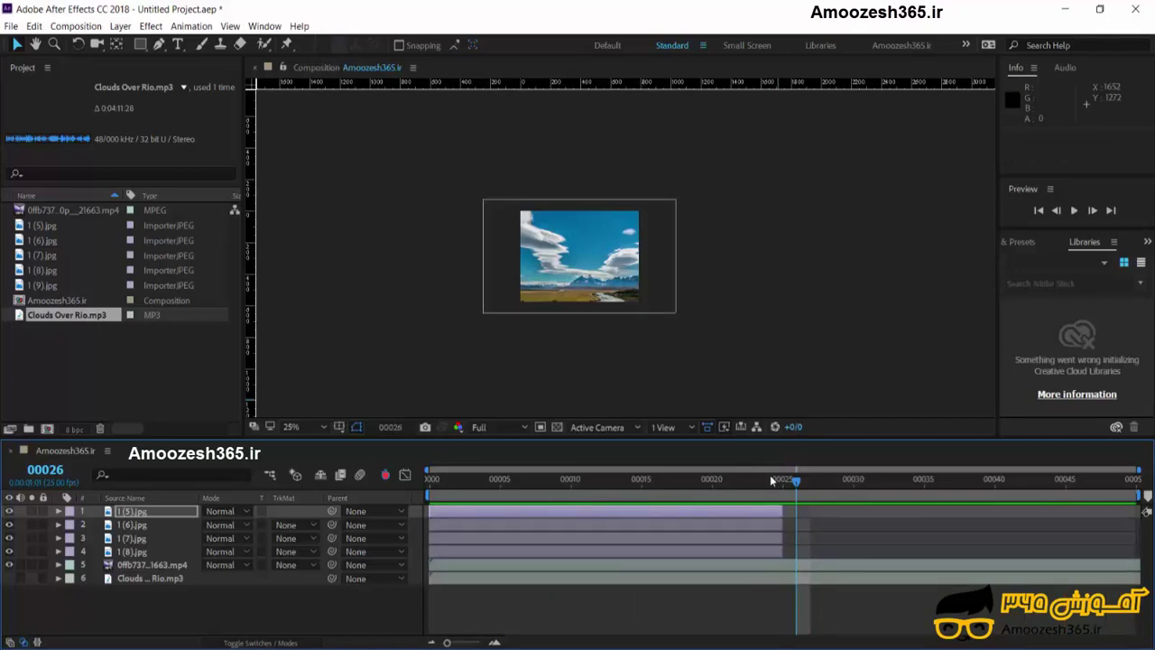
{"action": "key", "text": "space"}
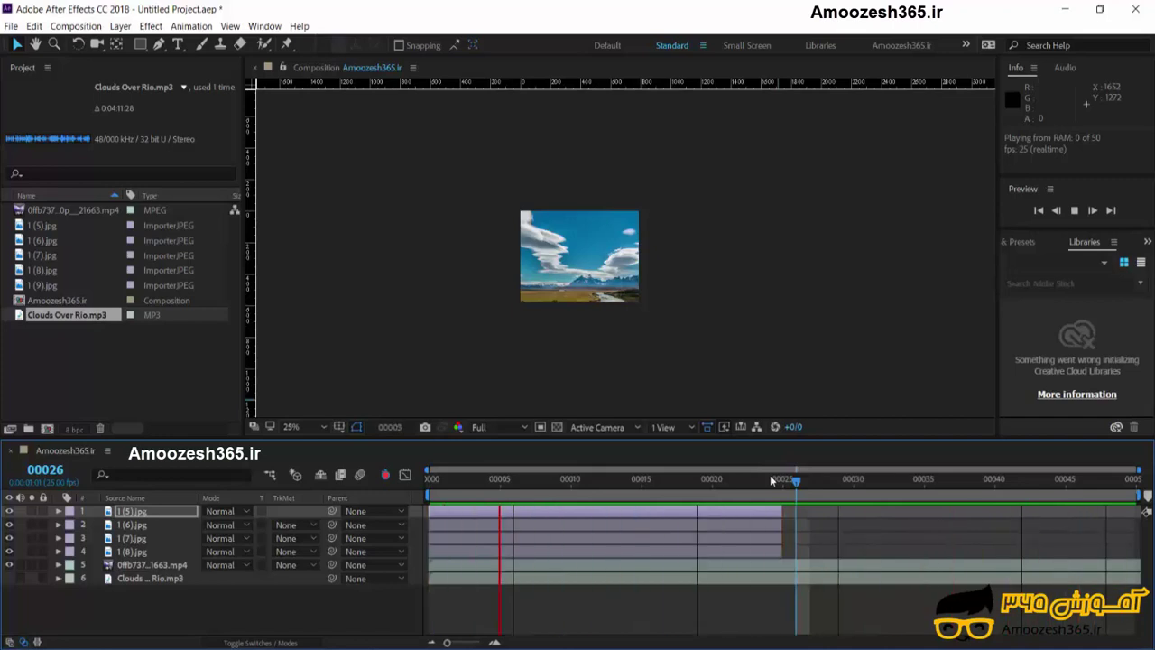
{"action": "key", "text": "space"}
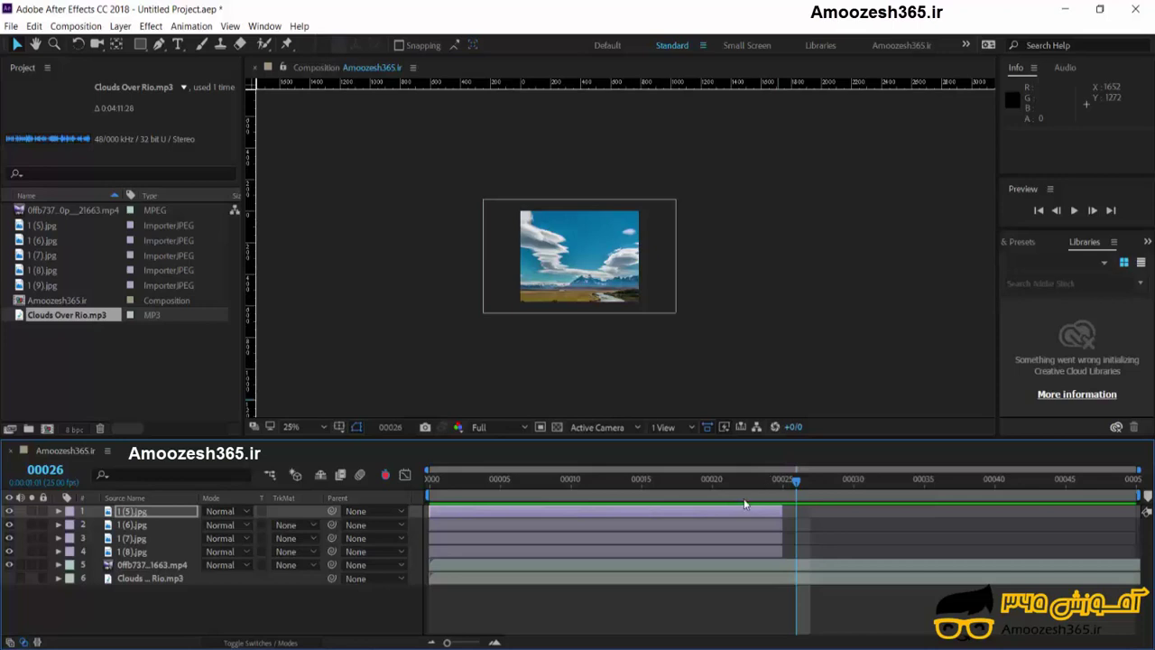
{"action": "left_click", "coordinate": [1075, 211]}
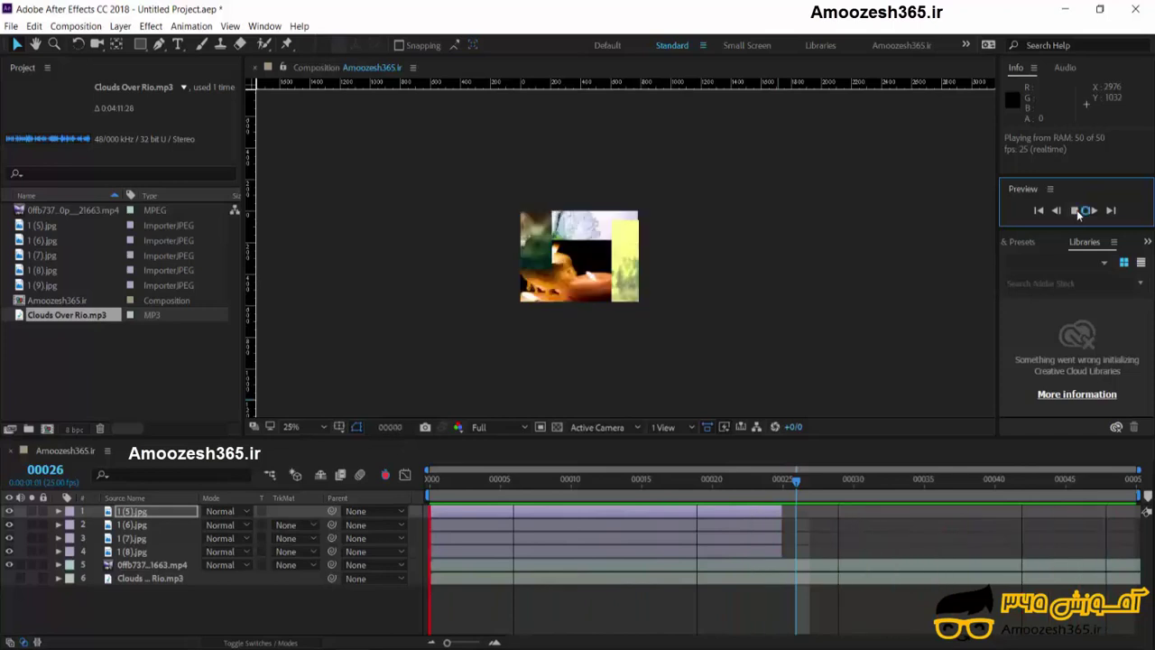
{"action": "left_click", "coordinate": [1076, 210]}
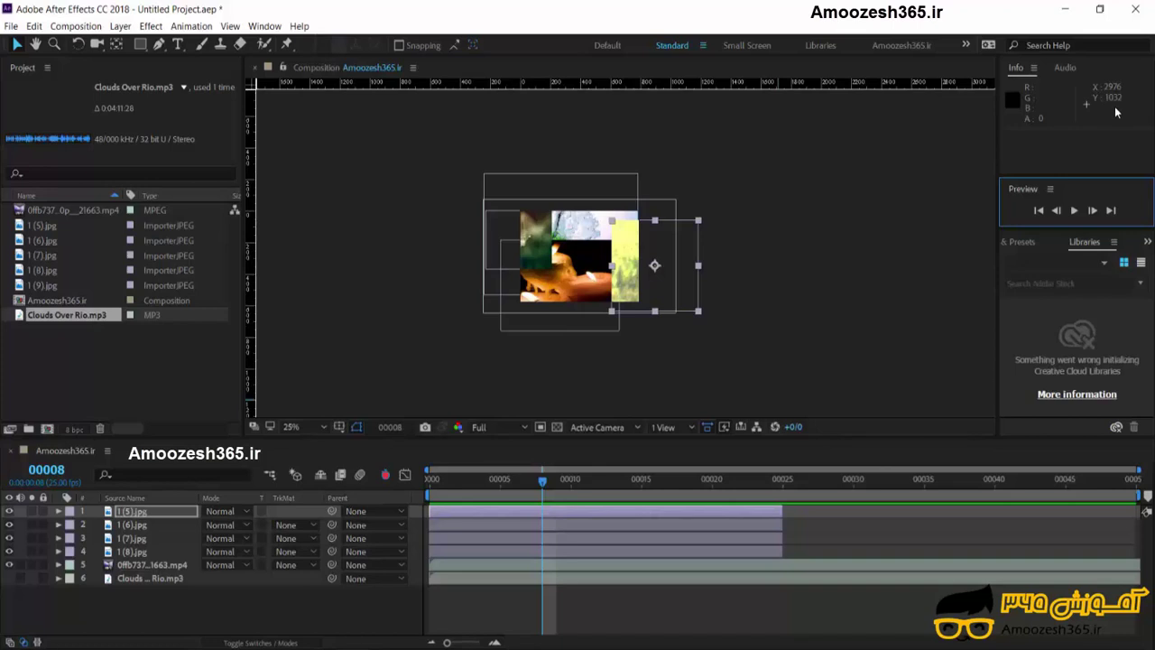
Step: Jump the playhead to the composition's first and last frames, and step it back one frame at a time to frame 38
{"action": "key", "text": "Home"}
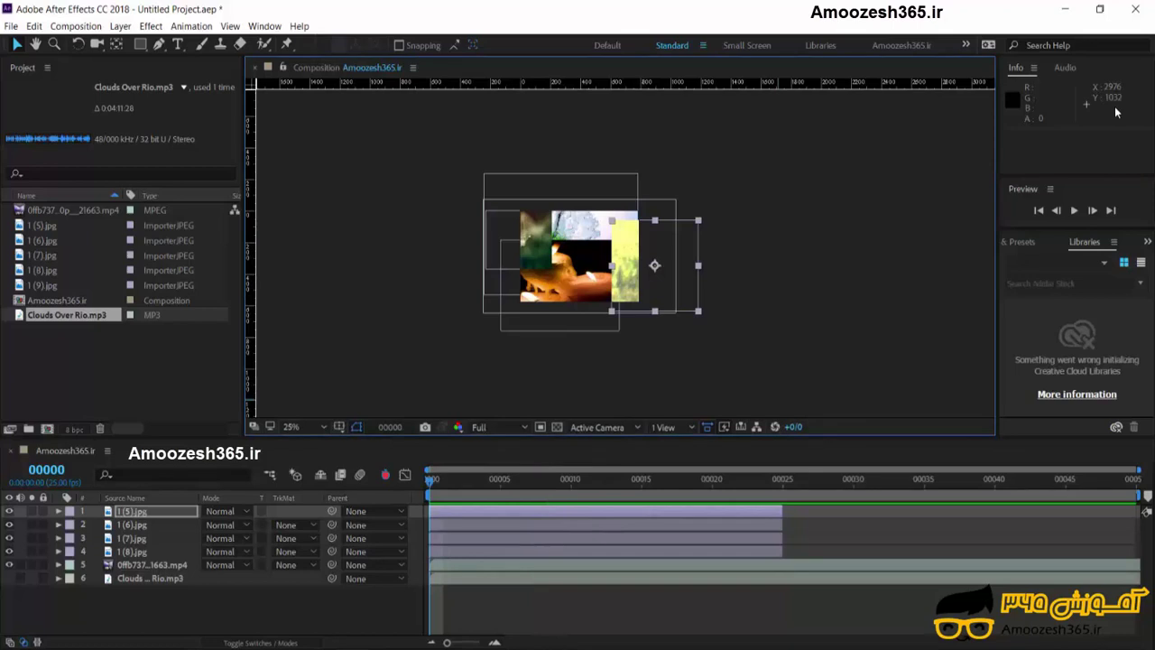
{"action": "key", "text": "End"}
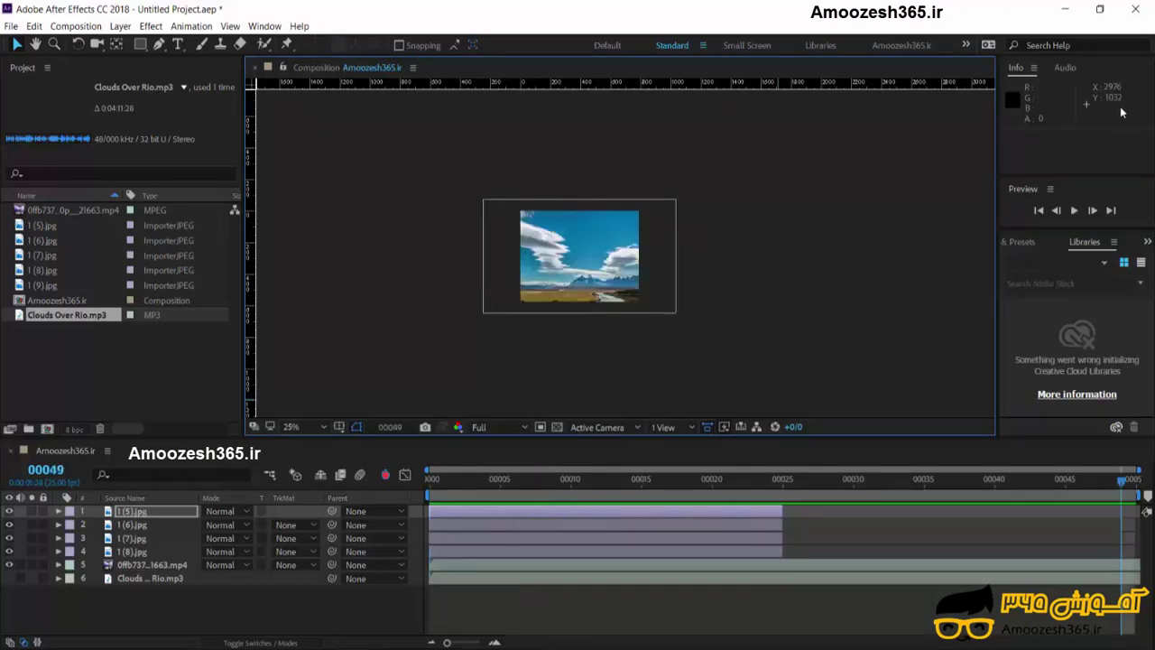
{"action": "key", "text": "Page_Up"}
{"action": "key", "text": "Page_Up"}
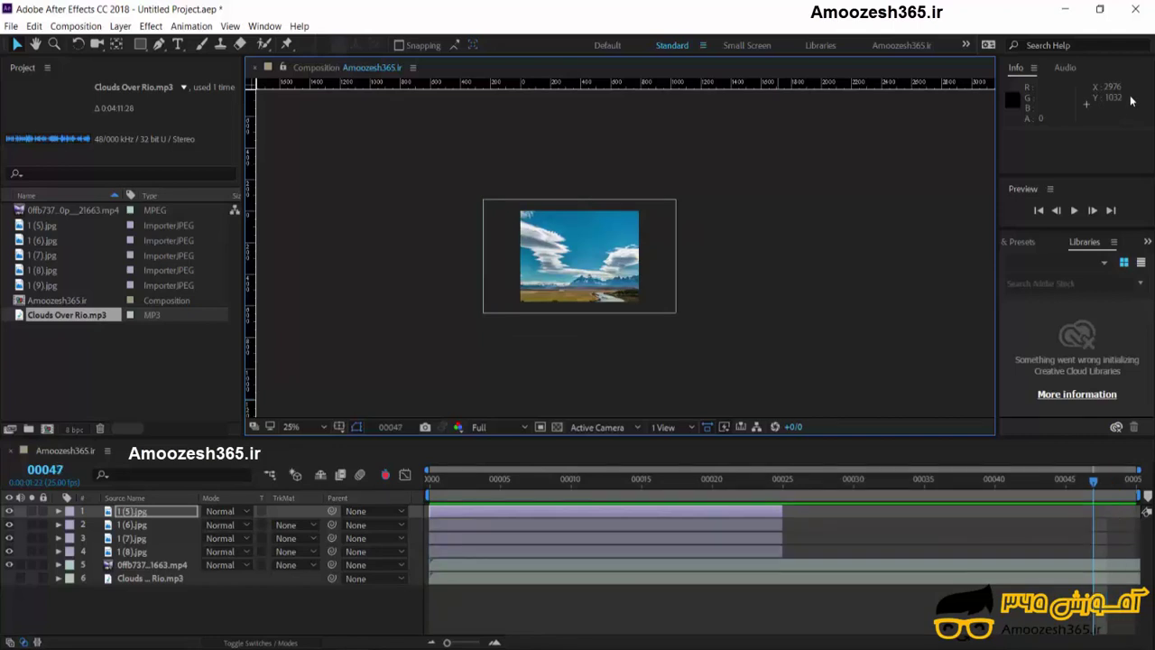
{"action": "key", "text": "Page_Up"}
{"action": "key", "text": "Page_Up"}
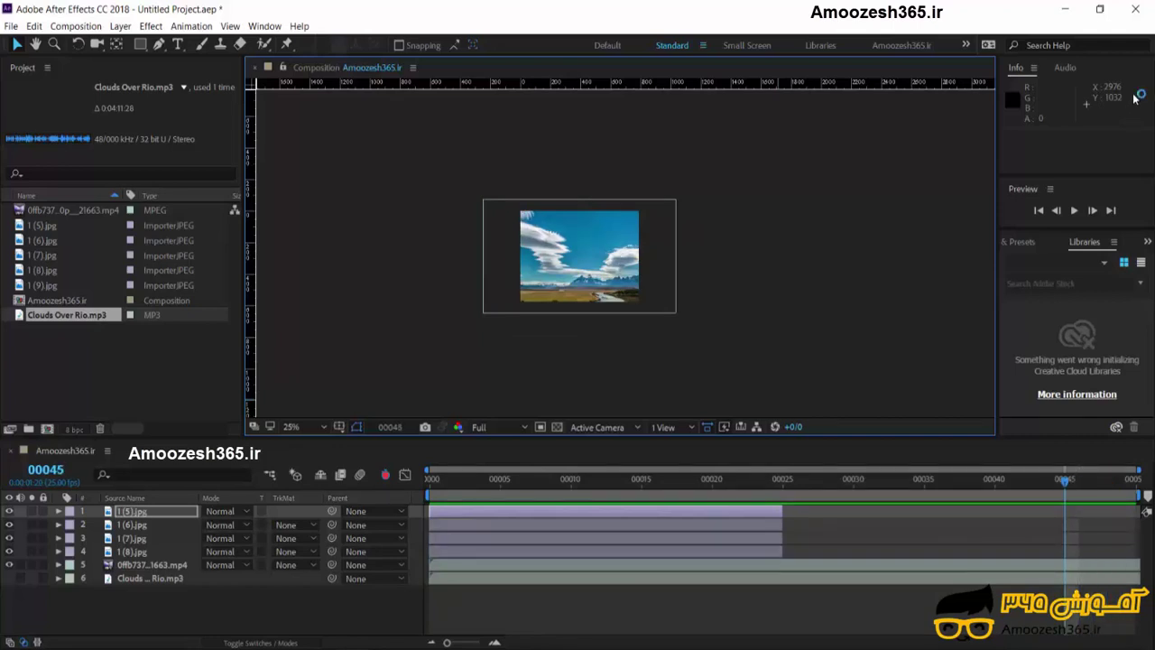
{"action": "key", "text": "Page_Up"}
{"action": "key", "text": "Page_Up"}
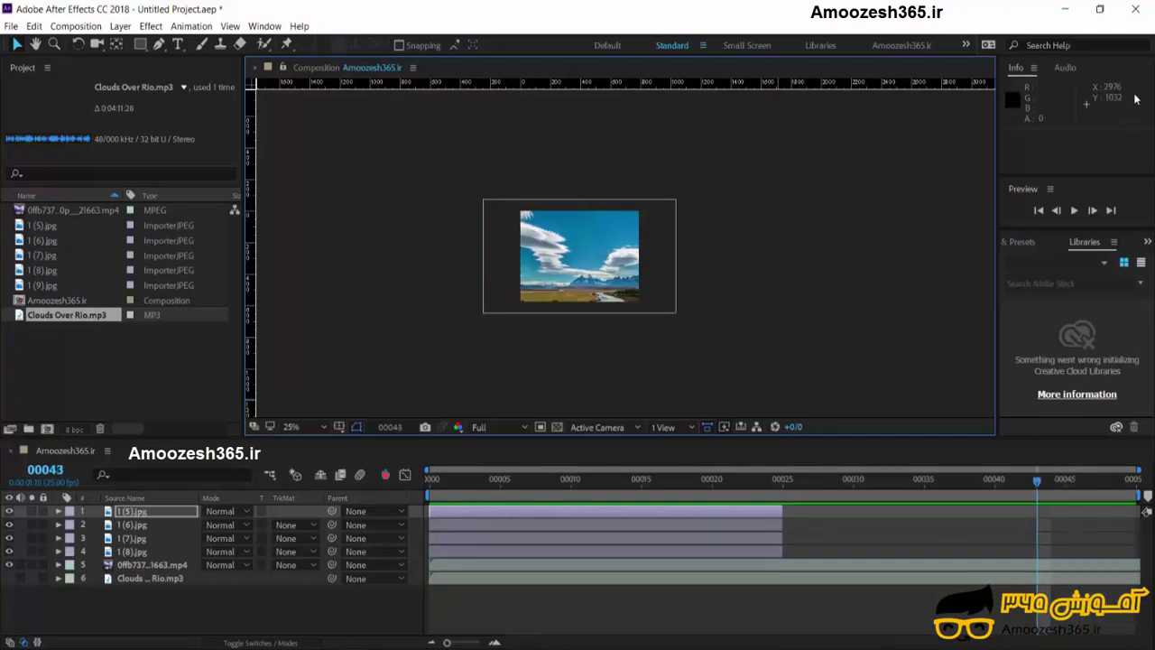
{"action": "key", "text": "Page_Up"}
{"action": "key", "text": "Page_Up"}
{"action": "key", "text": "Page_Up"}
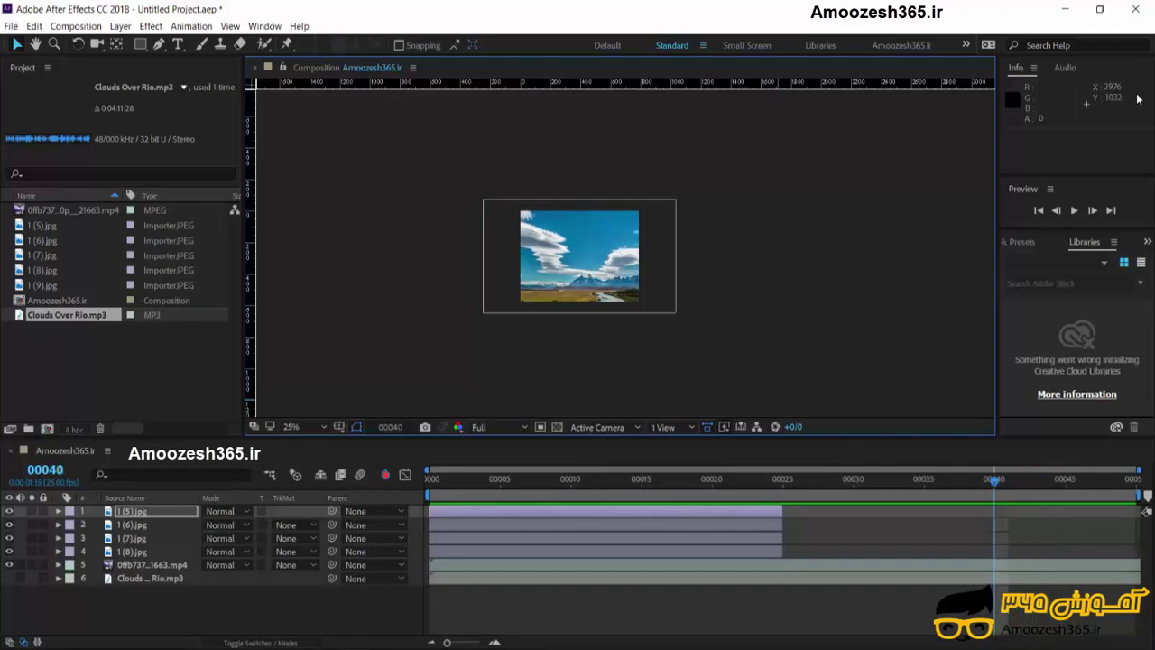
{"action": "key", "text": "Page_Up"}
{"action": "key", "text": "Page_Up"}
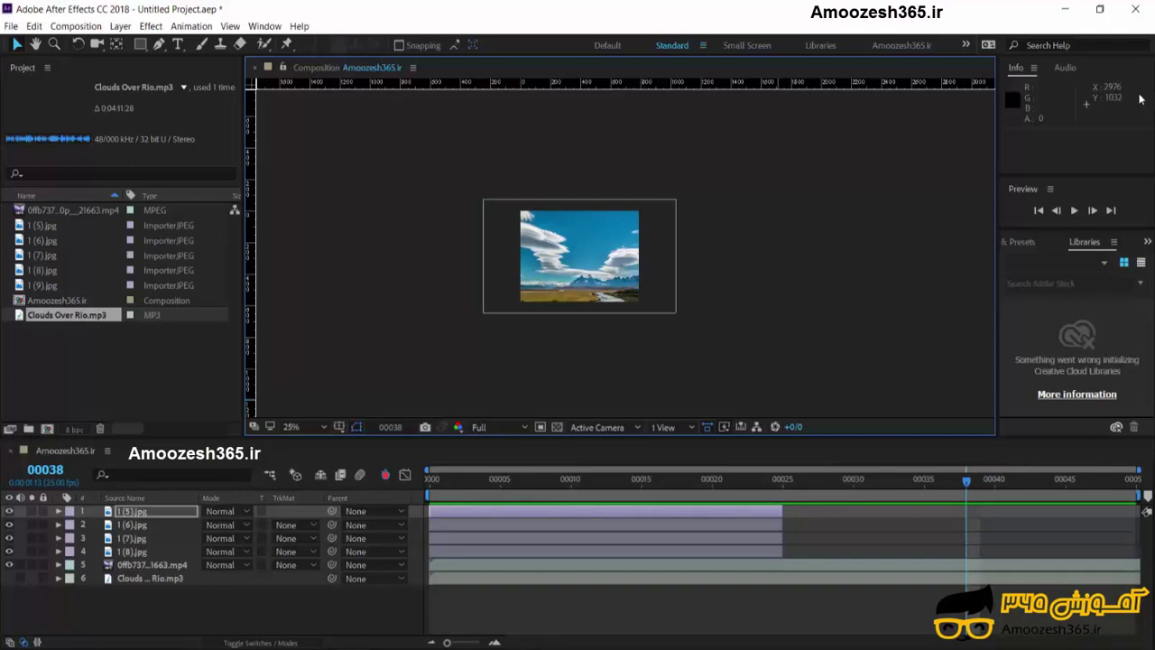
Step: Step the playhead forward one frame at a time to frame 43, and advance it to frame 63 in ten-frame jumps
{"action": "key", "text": "Page_Down"}
{"action": "key", "text": "Page_Down"}
{"action": "key", "text": "Page_Down"}
{"action": "key", "text": "Page_Down"}
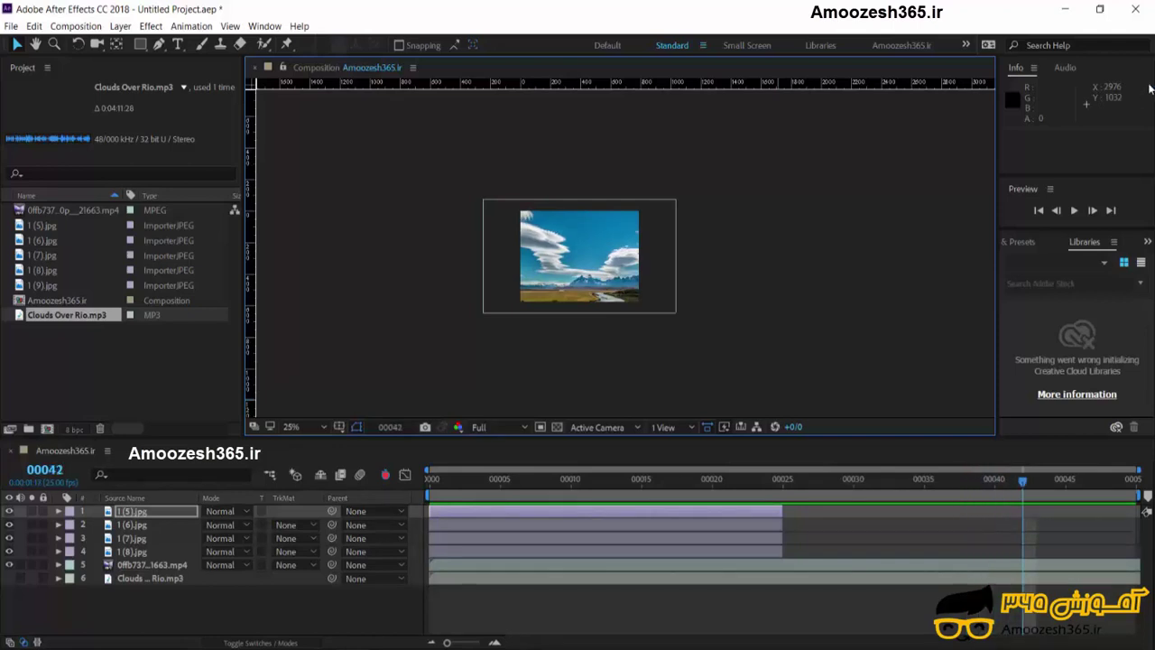
{"action": "key", "text": "Page_Down"}
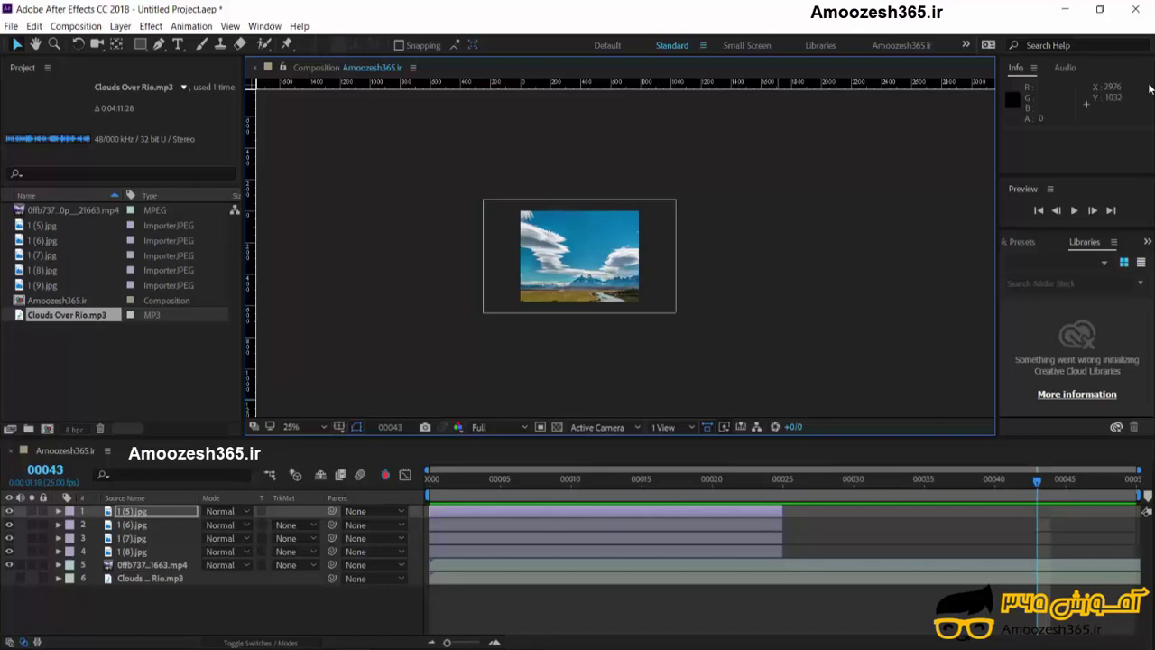
{"action": "key", "text": "shift+Page_Down"}
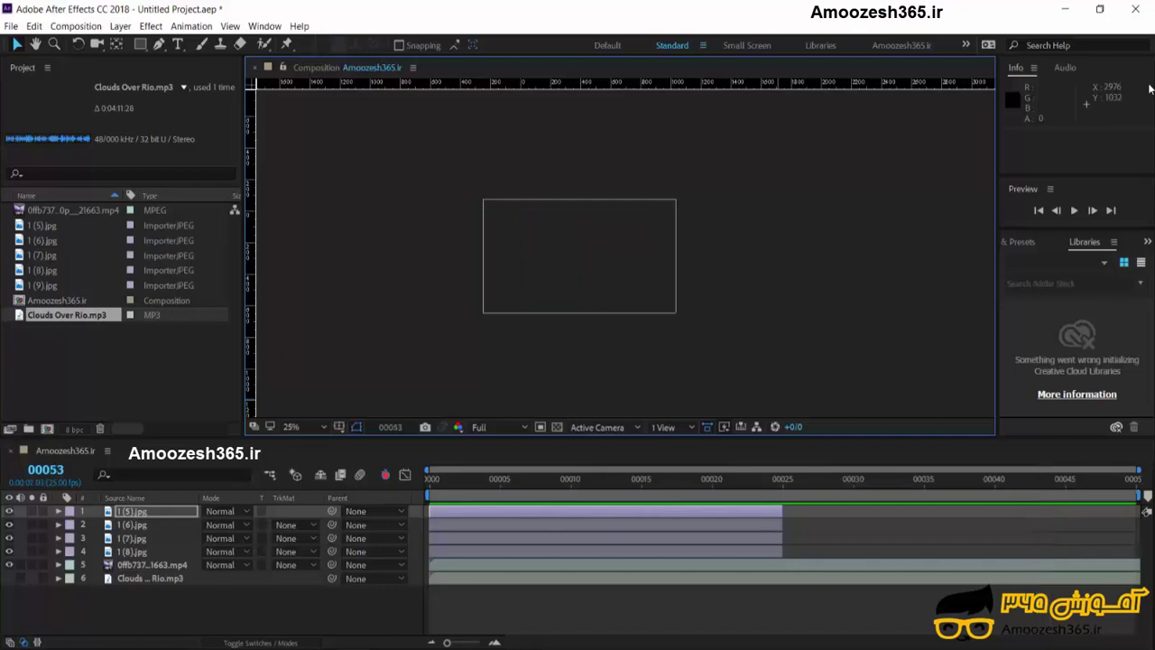
{"action": "key", "text": "shift+Page_Down"}
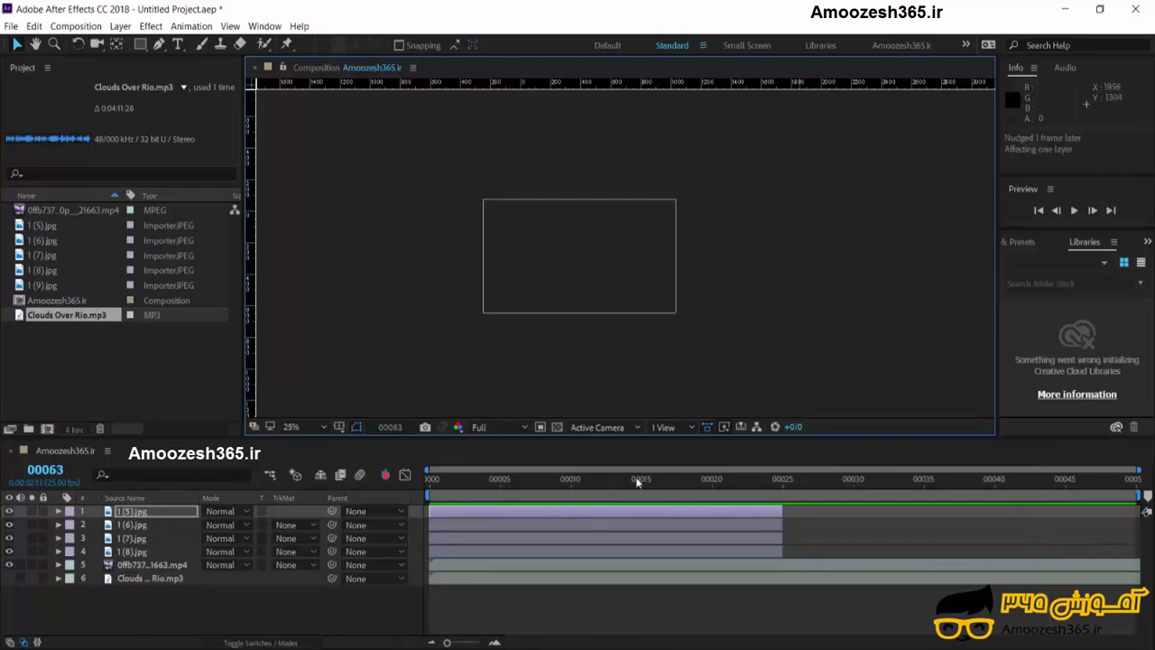
Step: Select the 1 (7).jpg layer in the timeline and return the playhead to frame 0
{"action": "left_click", "coordinate": [507, 514]}
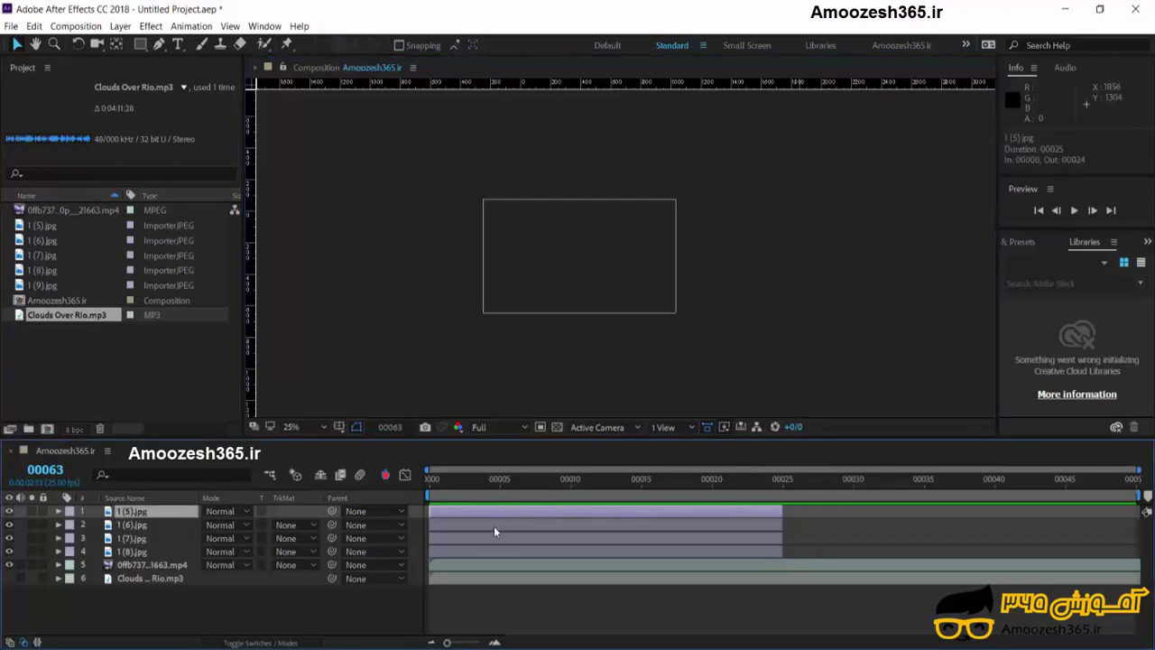
{"action": "left_click", "coordinate": [494, 525]}
{"action": "left_click", "coordinate": [496, 538]}
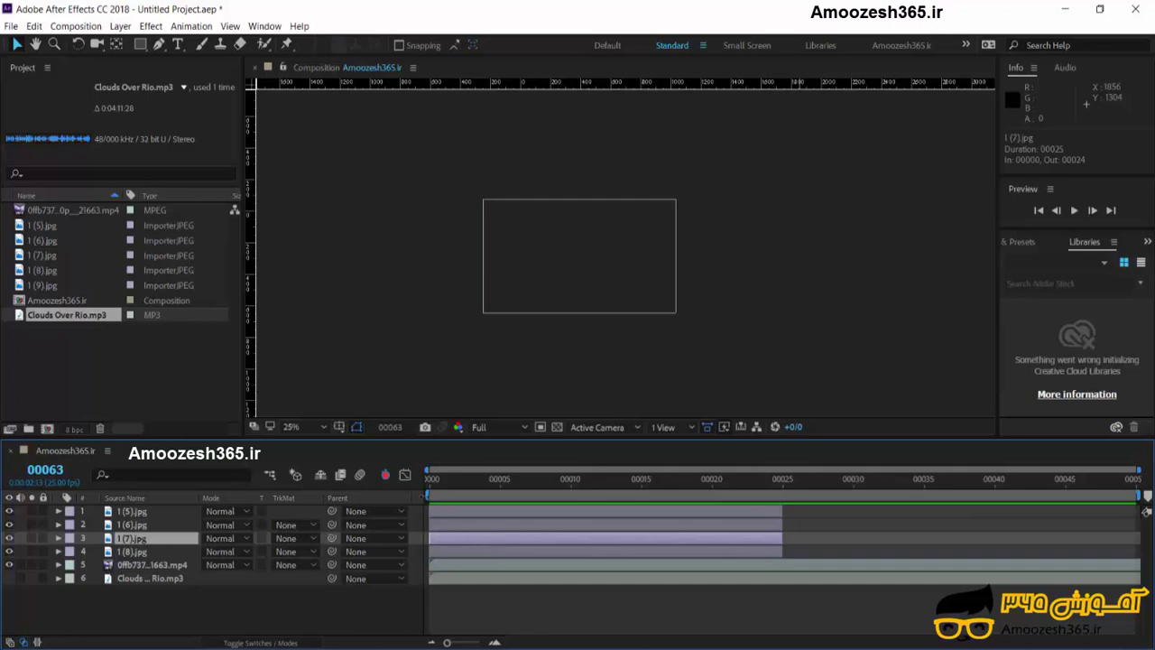
{"action": "left_click", "coordinate": [443, 485]}
{"action": "left_click_drag", "start_coordinate": [443, 487], "coordinate": [431, 484]}
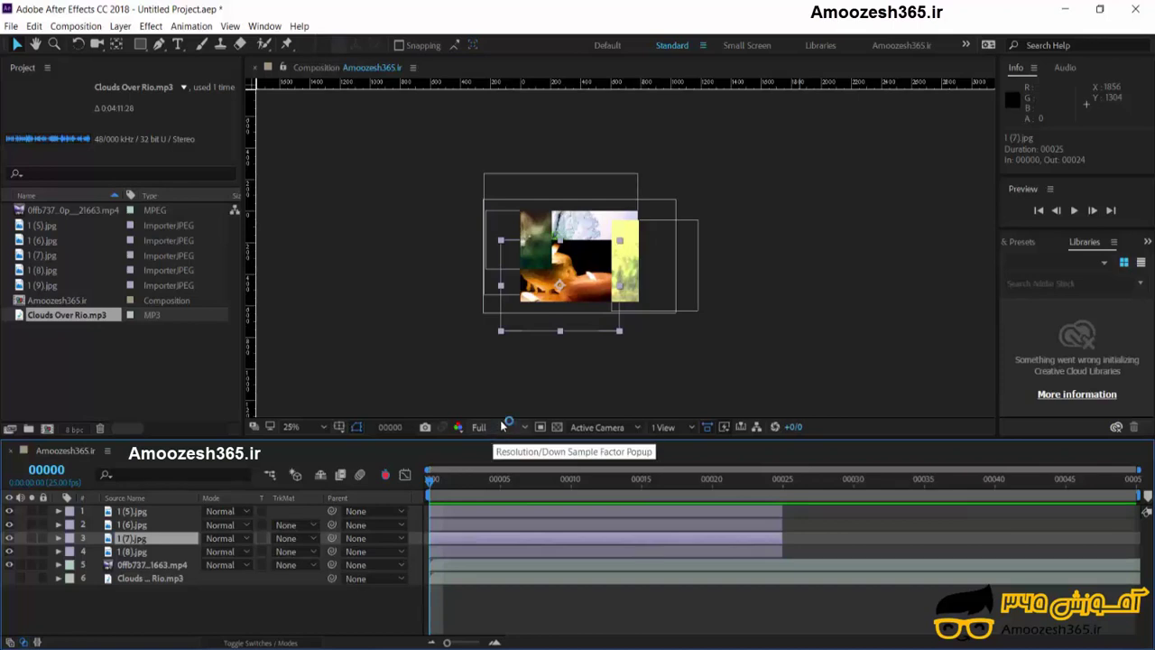
Step: Nudge the 1 (7).jpg layer two frames earlier, and shift it later frame by frame until it starts at frame 5
{"action": "key", "text": "alt+Page_Up"}
{"action": "key", "text": "alt+Page_Up"}
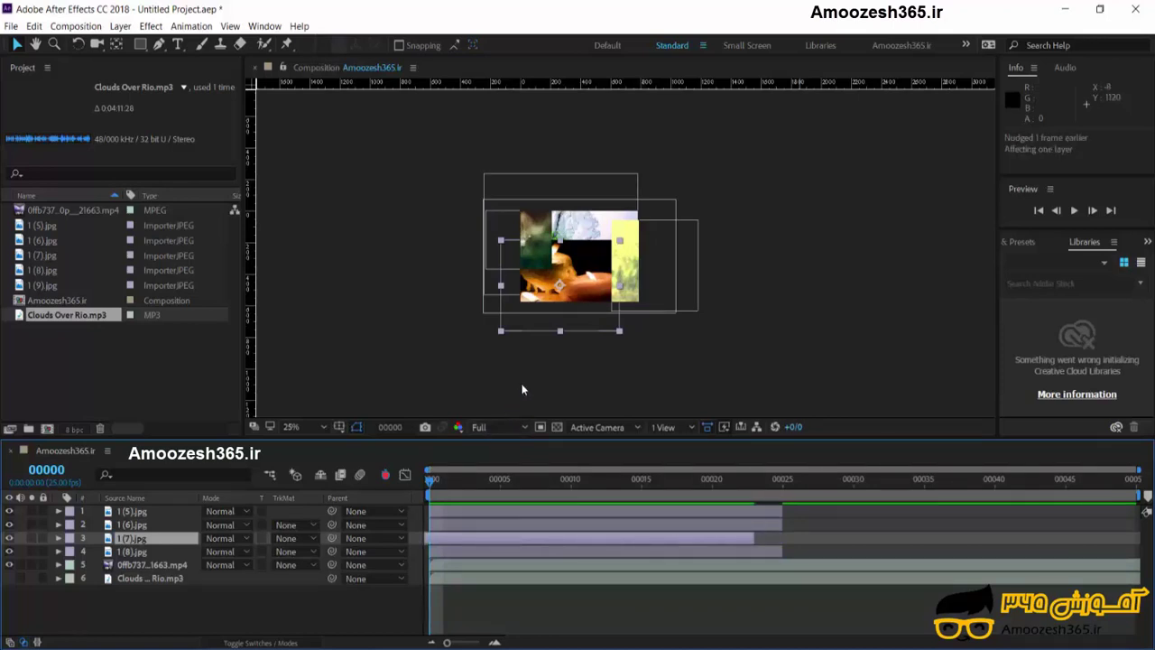
{"action": "key", "text": "alt+Page_Down"}
{"action": "key", "text": "alt+Page_Down"}
{"action": "key", "text": "alt+Page_Down"}
{"action": "key", "text": "alt+Page_Down"}
{"action": "key", "text": "alt+Page_Down"}
{"action": "key", "text": "alt+Page_Down"}
{"action": "key", "text": "alt+Page_Down"}
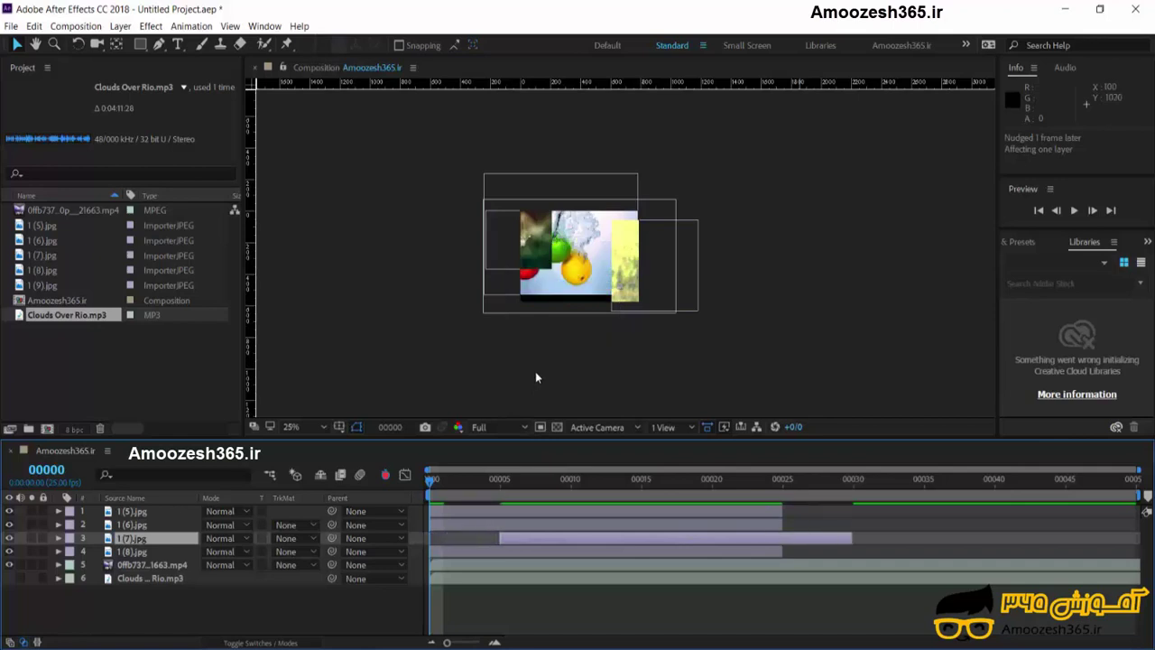
Step: Align the 1 (7).jpg layer's out point to the composition end and its in point back to the start, alternating twice
{"action": "key", "text": "alt+End"}
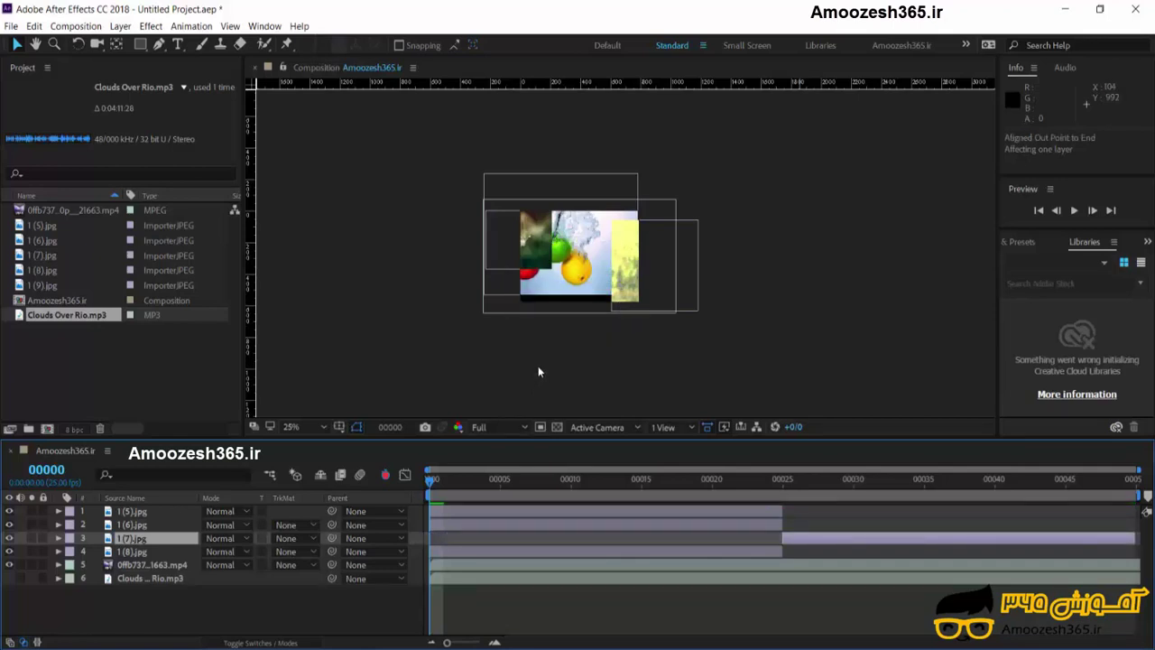
{"action": "key", "text": "alt+Home"}
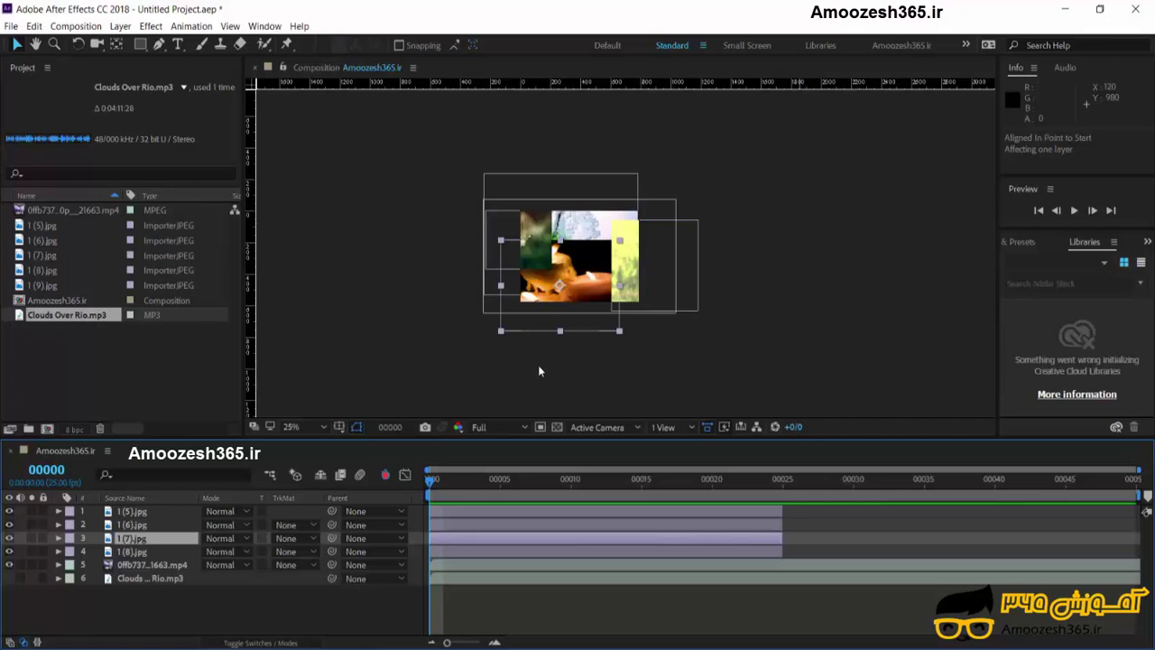
{"action": "key", "text": "alt+End"}
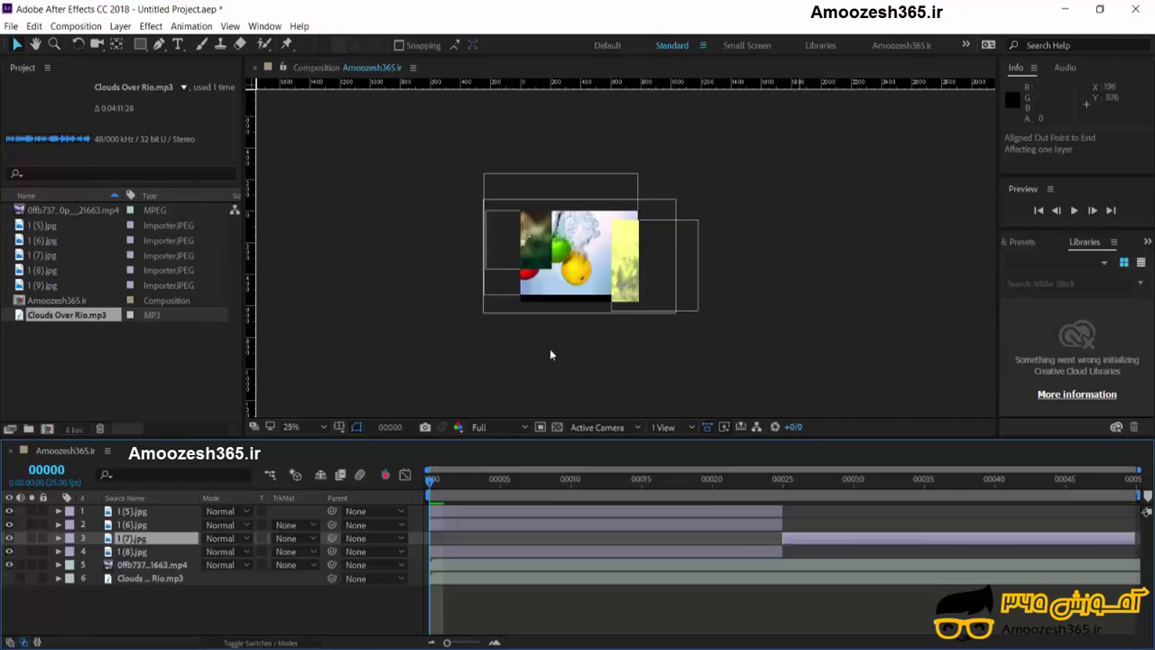
{"action": "key", "text": "alt+Home"}
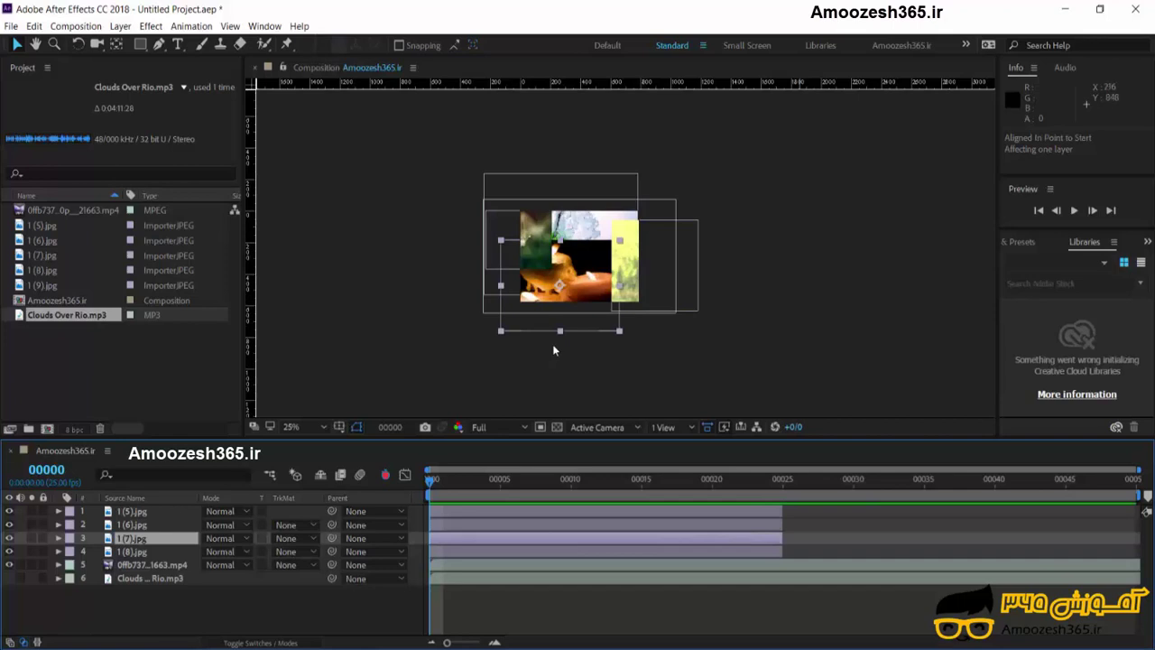
Step: Nudge the 1 (7).jpg layer earlier frame by frame until its end reaches frame 11
{"action": "key", "text": "alt+Page_Up"}
{"action": "key", "text": "alt+Page_Up"}
{"action": "key", "text": "alt+Page_Up"}
{"action": "key", "text": "alt+Page_Up"}
{"action": "key", "text": "alt+Page_Up"}
{"action": "key", "text": "alt+Page_Up"}
{"action": "key", "text": "alt+Page_Up"}
{"action": "key", "text": "alt+Page_Up"}
{"action": "key", "text": "alt+Page_Up"}
{"action": "key", "text": "alt+Page_Up"}
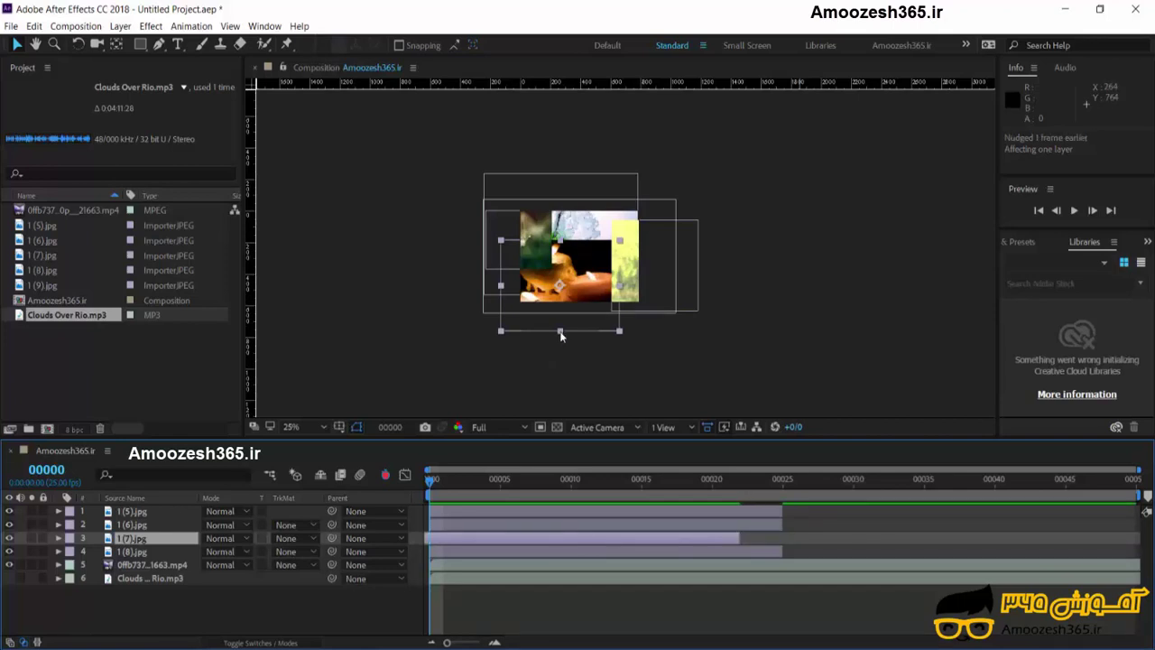
{"action": "key", "text": "alt+Page_Up"}
{"action": "key", "text": "alt+Page_Up"}
{"action": "key", "text": "alt+Page_Up"}
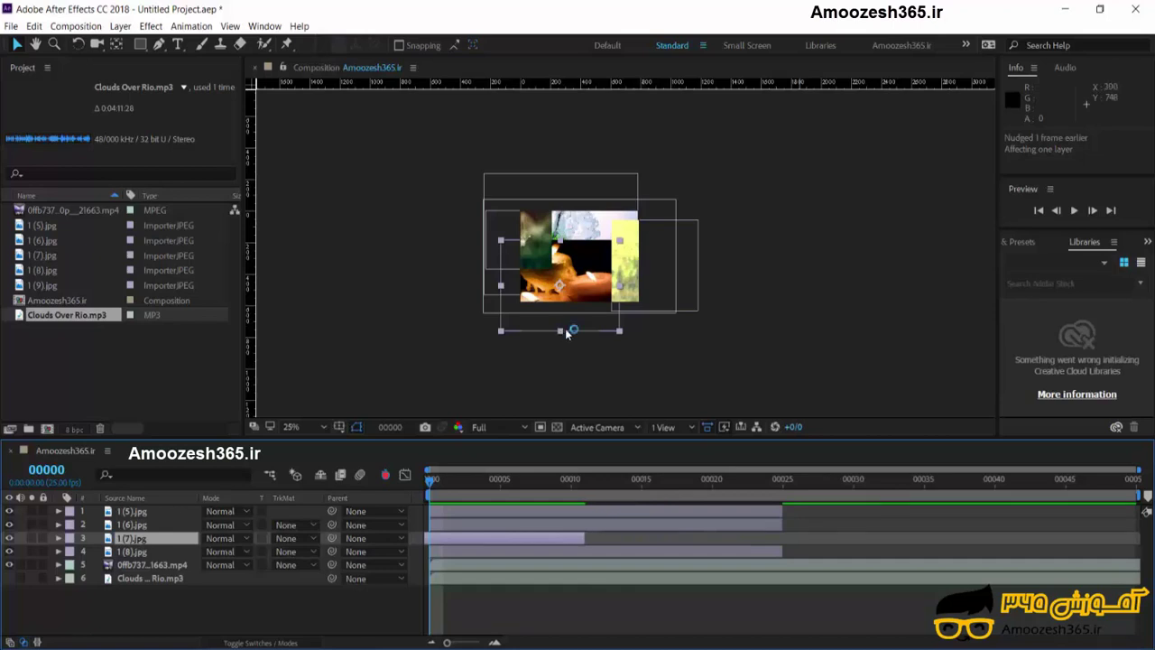
Step: Nudge the 1 (7).jpg layer later frame by frame until its end reaches frame 21
{"action": "key", "text": "alt+Page_Down"}
{"action": "key", "text": "alt+Page_Down"}
{"action": "key", "text": "alt+Page_Down"}
{"action": "key", "text": "alt+Page_Down"}
{"action": "key", "text": "alt+Page_Down"}
{"action": "key", "text": "alt+Page_Down"}
{"action": "key", "text": "alt+Page_Down"}
{"action": "key", "text": "alt+Page_Down"}
{"action": "key", "text": "alt+Page_Down"}
{"action": "key", "text": "alt+Page_Down"}
{"action": "key", "text": "alt+Page_Down"}
{"action": "key", "text": "alt+Page_Down"}
{"action": "key", "text": "alt+Page_Down"}
{"action": "key", "text": "alt+Page_Down"}
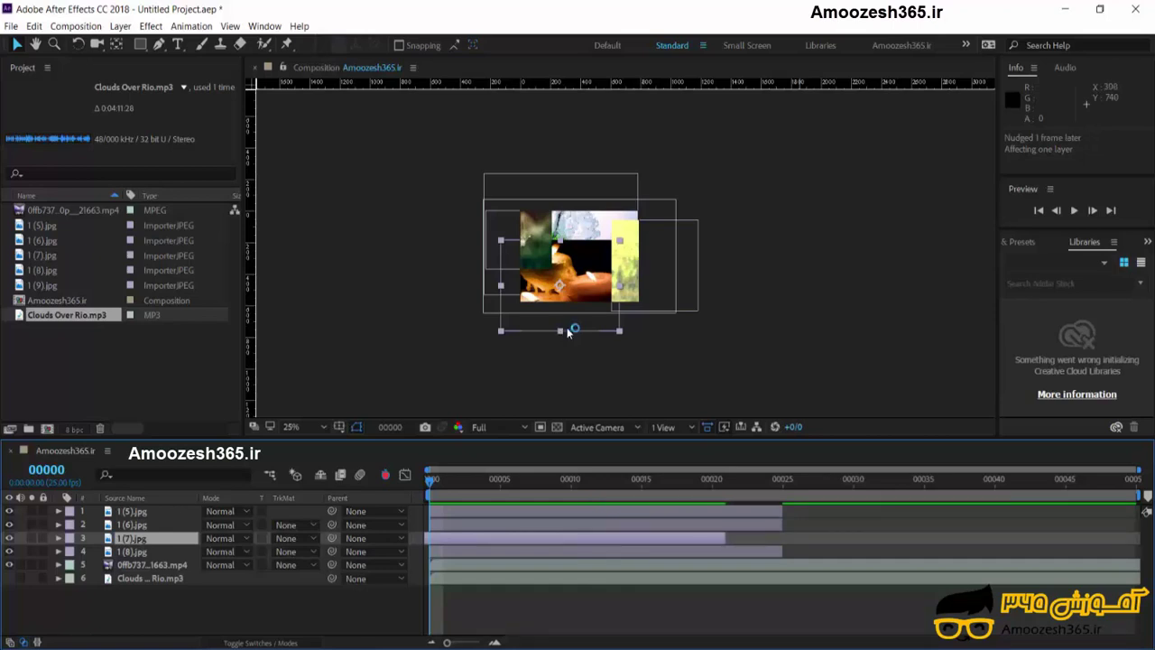